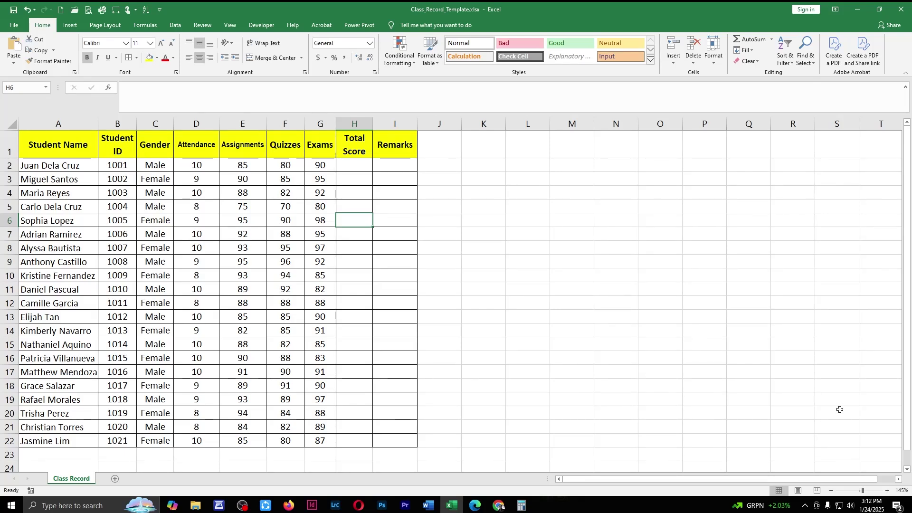
# Step: Go over the column headers from Student Name through Remarks
pyautogui.click(69, 125)
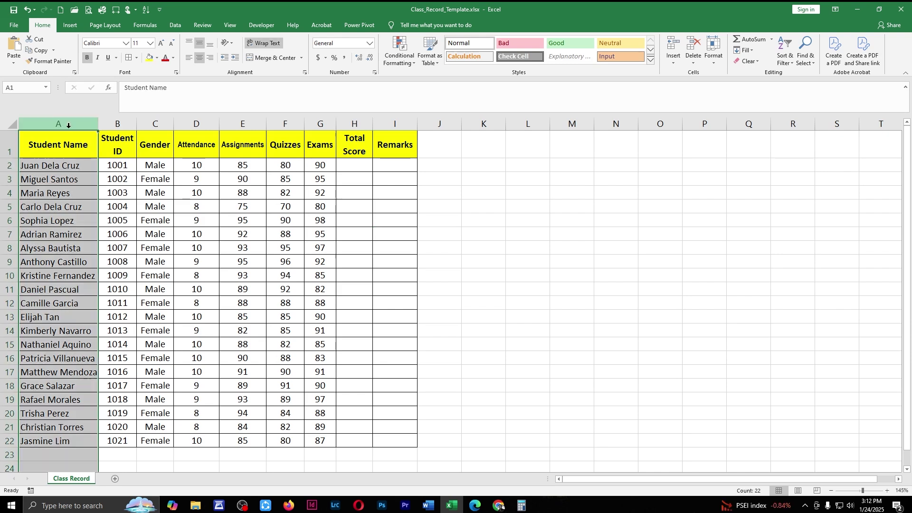
pyautogui.click(122, 125)
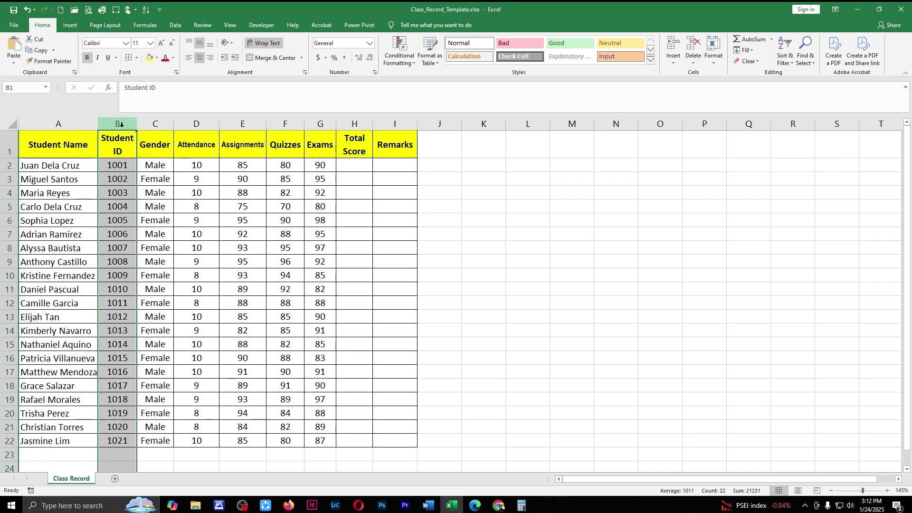
pyautogui.click(158, 124)
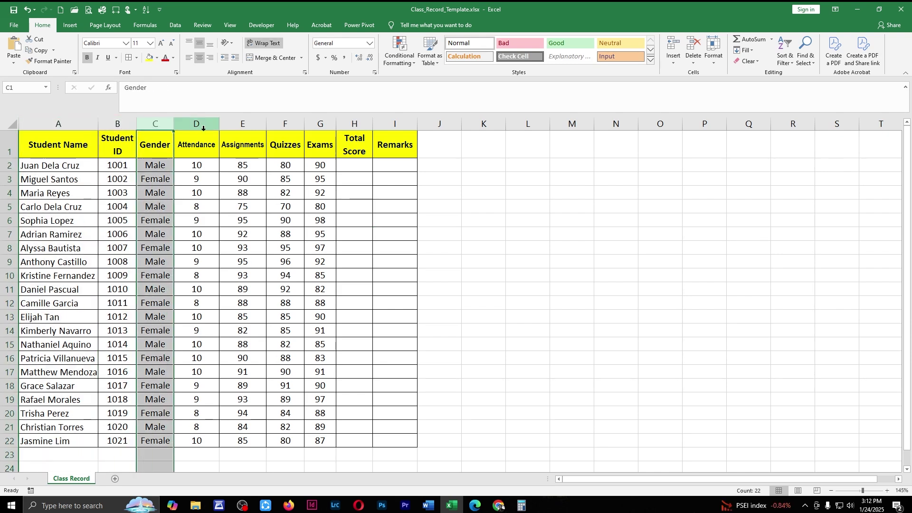
pyautogui.click(203, 175)
pyautogui.click(196, 124)
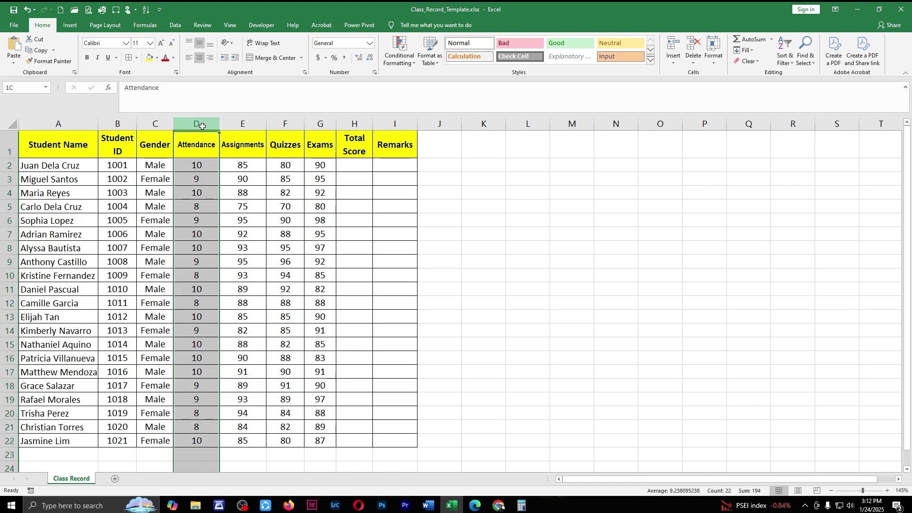
pyautogui.click(251, 125)
pyautogui.click(285, 124)
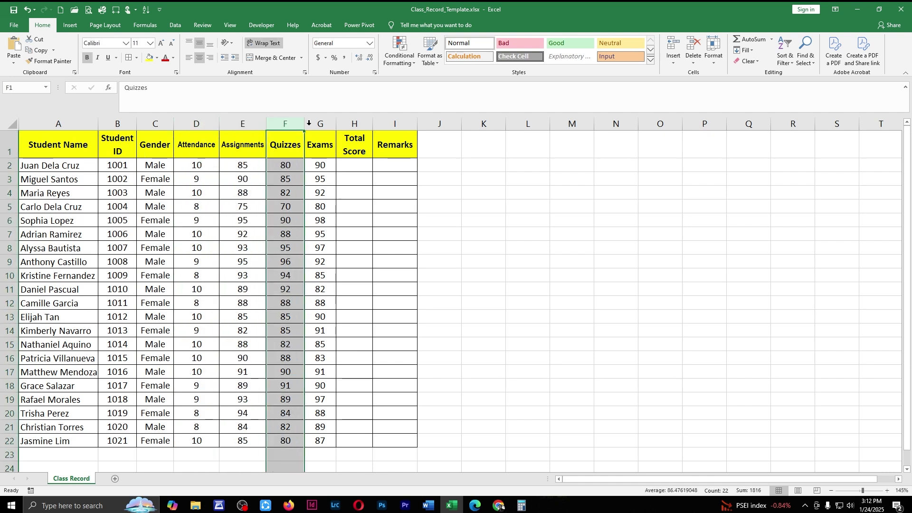
pyautogui.click(320, 122)
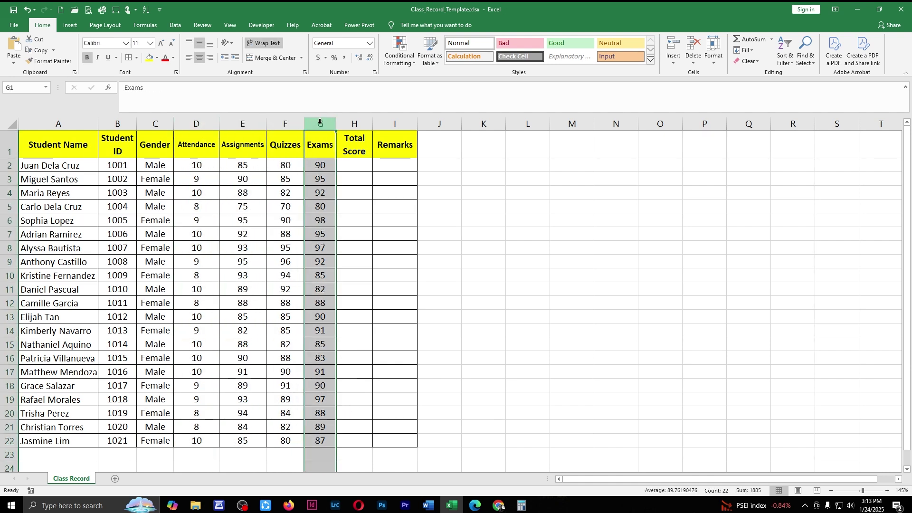
pyautogui.click(355, 125)
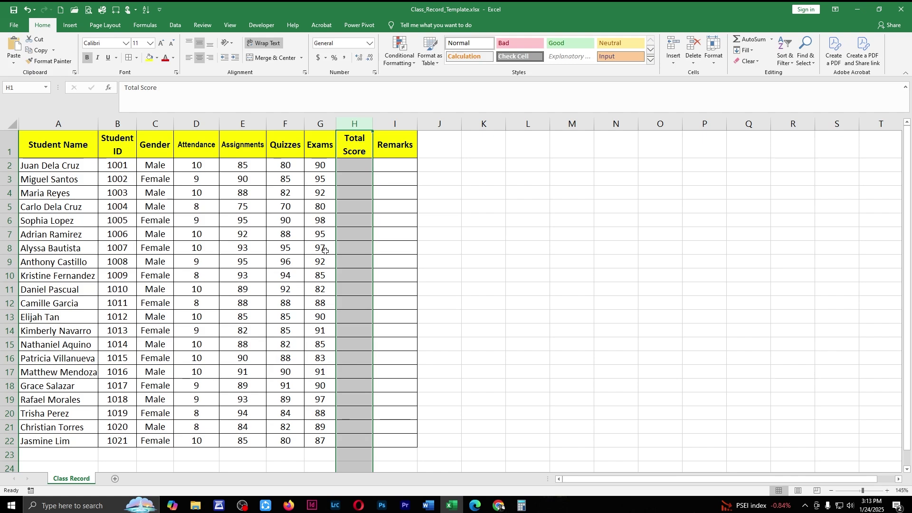
pyautogui.click(395, 126)
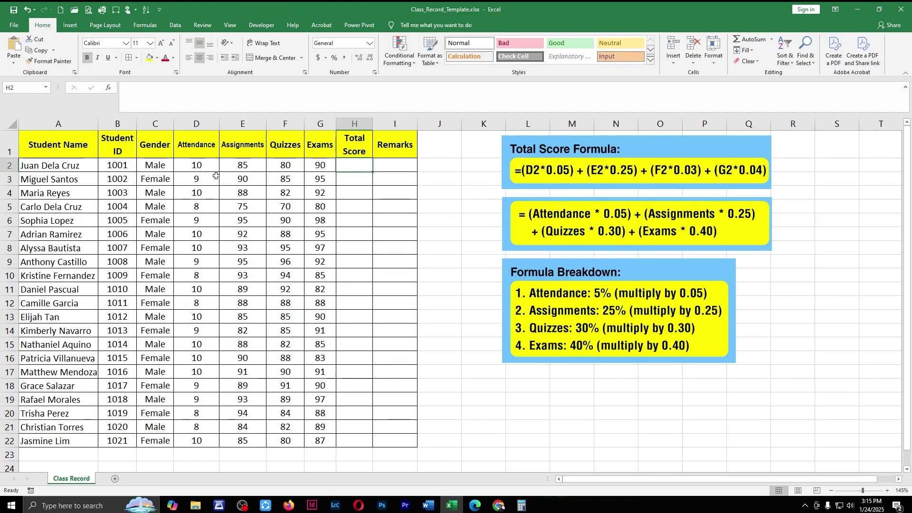
# Step: Point out the first student's attendance, assignments, quizzes and exam scores, and select H2
pyautogui.click(202, 168)
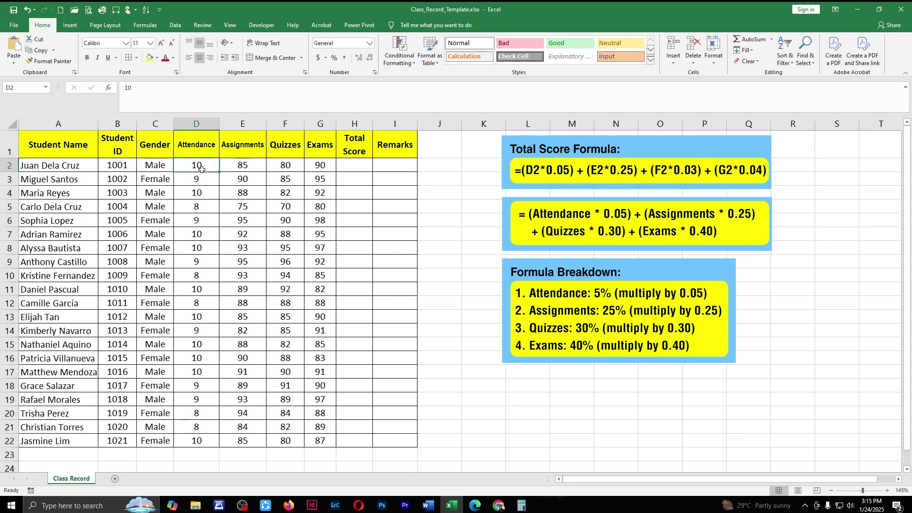
pyautogui.click(255, 168)
pyautogui.click(284, 167)
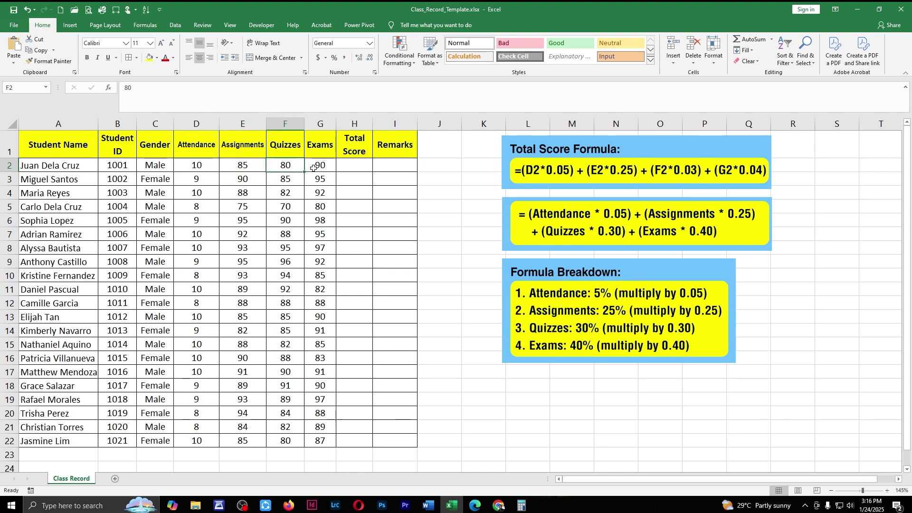
pyautogui.click(315, 168)
pyautogui.click(366, 170)
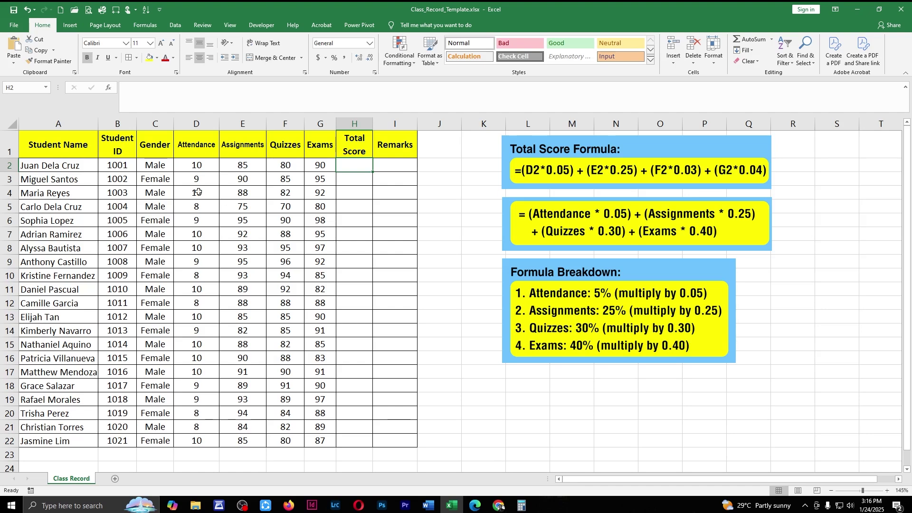
# Step: Enter =(D2*0.05)+(E2*0.25)+(F2*0.3)+(G2*0.4) in H2, fixing the attendance weight to 0.05
pyautogui.write('=')
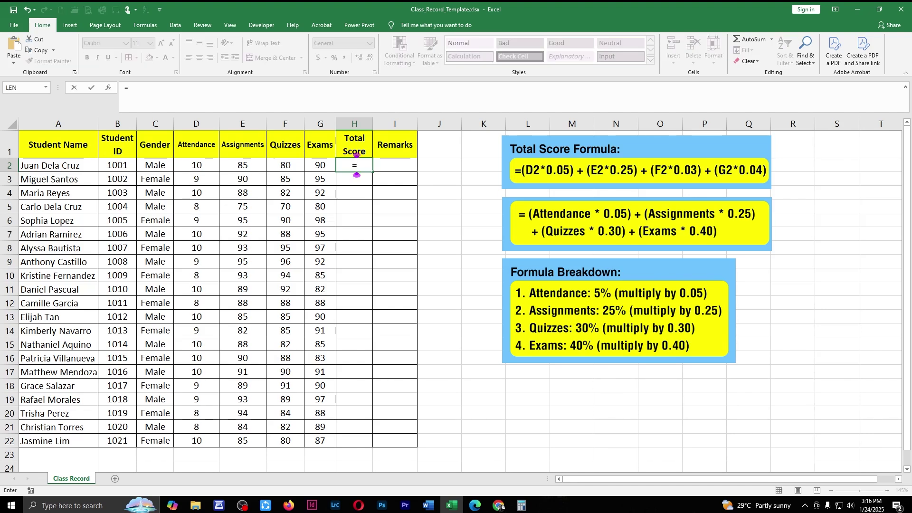
pyautogui.write('(')
pyautogui.click(202, 167)
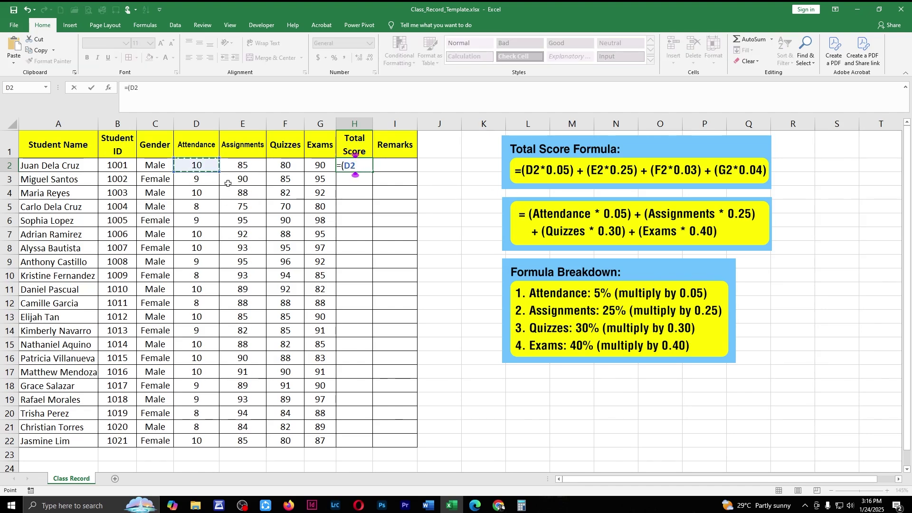
pyautogui.write('*0')
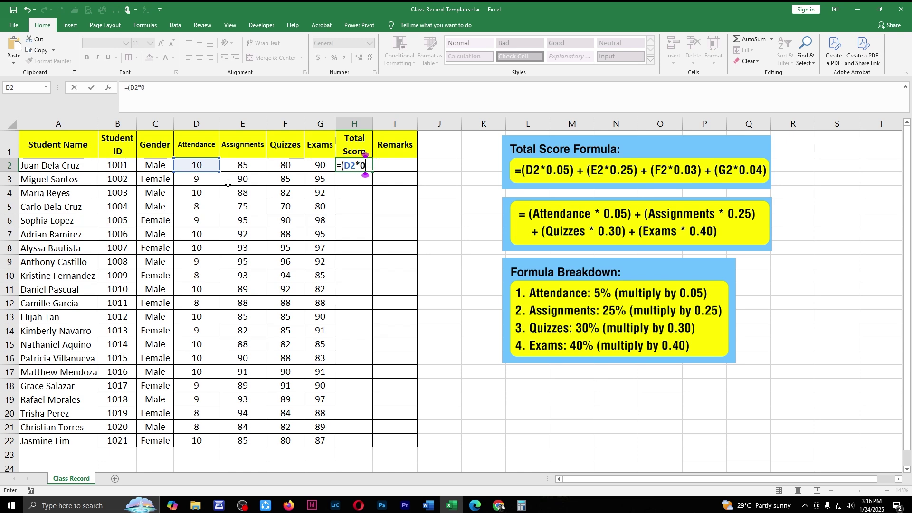
pyautogui.write('5')
pyautogui.write(') + (')
pyautogui.click(245, 166)
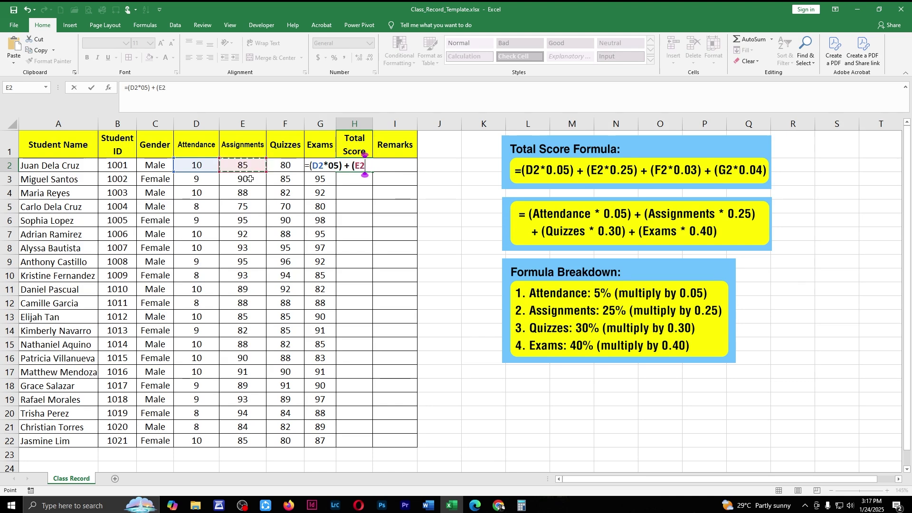
pyautogui.write('*.25')
pyautogui.write(') + (')
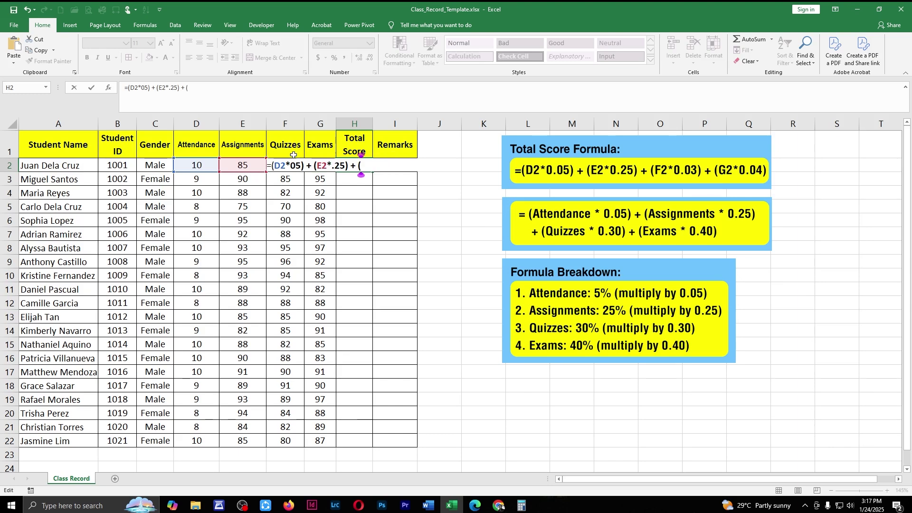
pyautogui.write('F2*.')
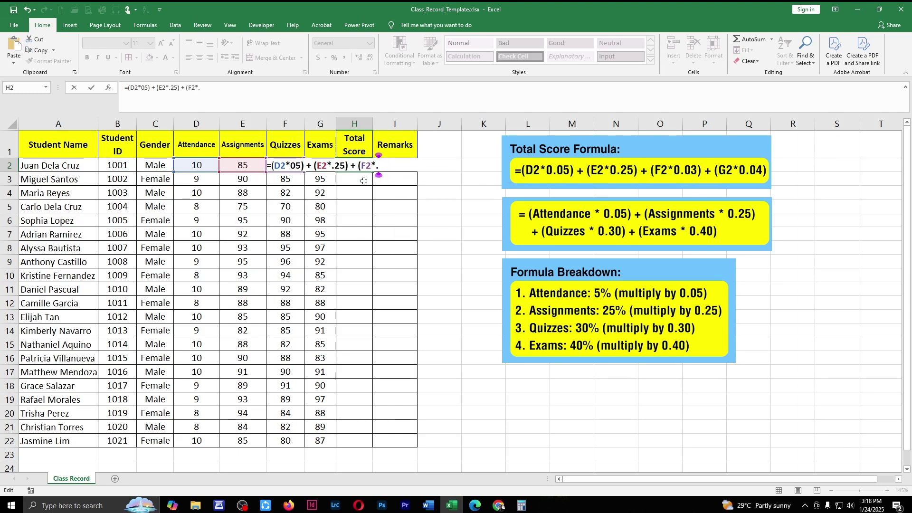
pyautogui.write('30) + (G')
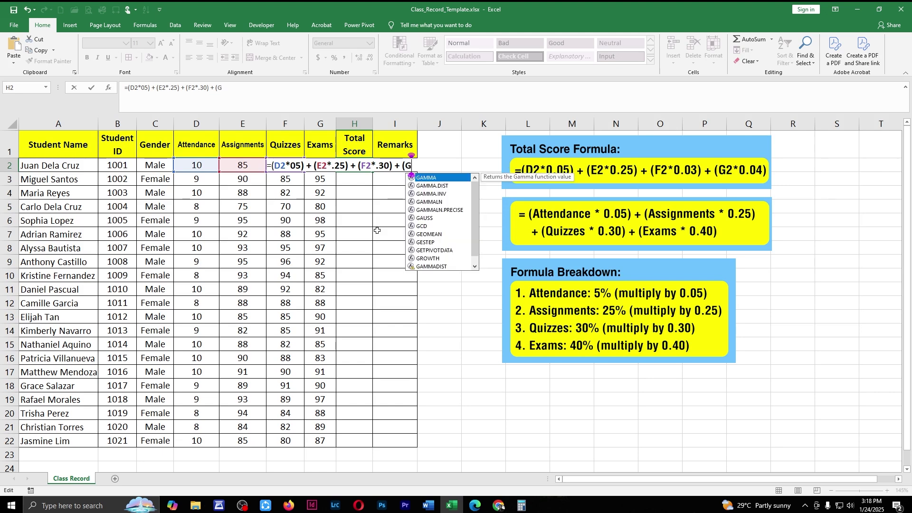
pyautogui.write('2')
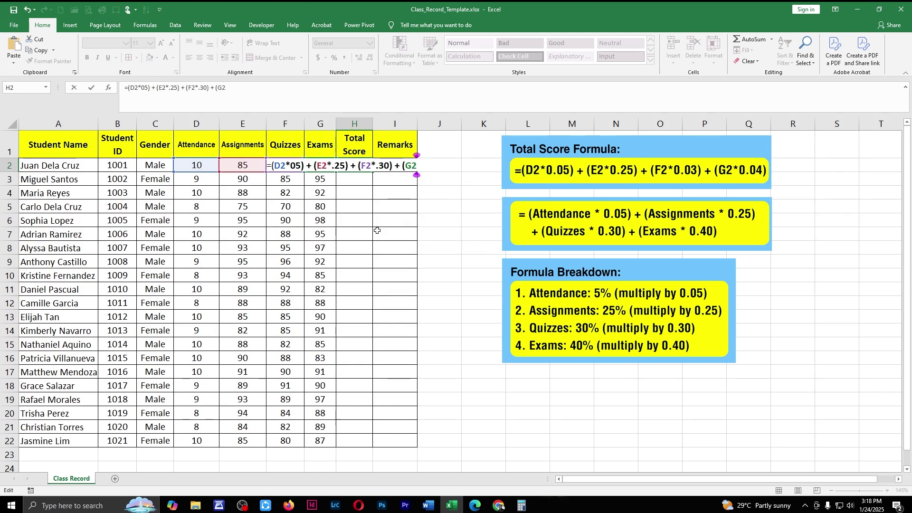
pyautogui.write('*.')
pyautogui.write('4')
pyautogui.write('0')
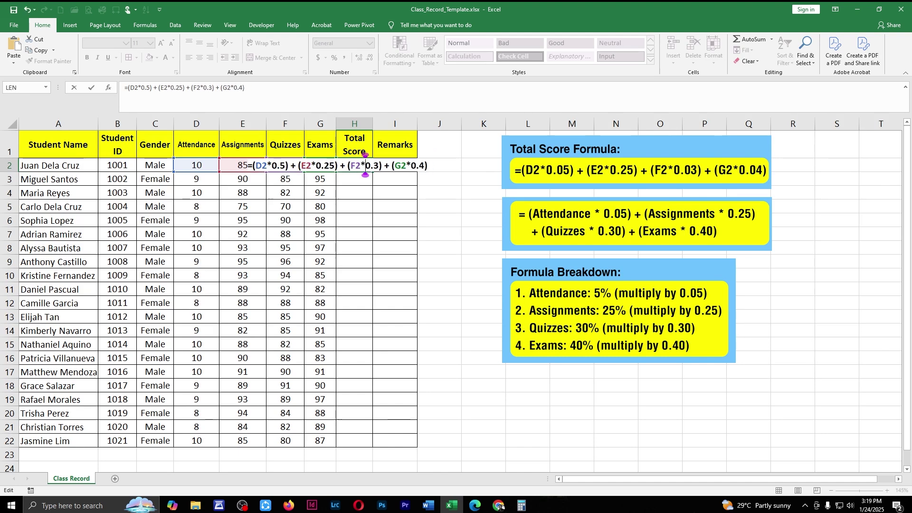
pyautogui.click(281, 165)
pyautogui.write('0')
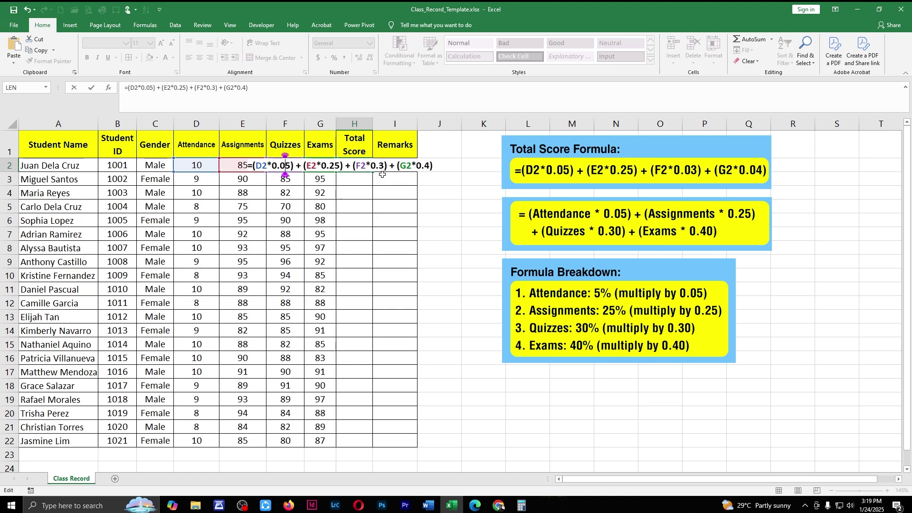
pyautogui.press('Return')
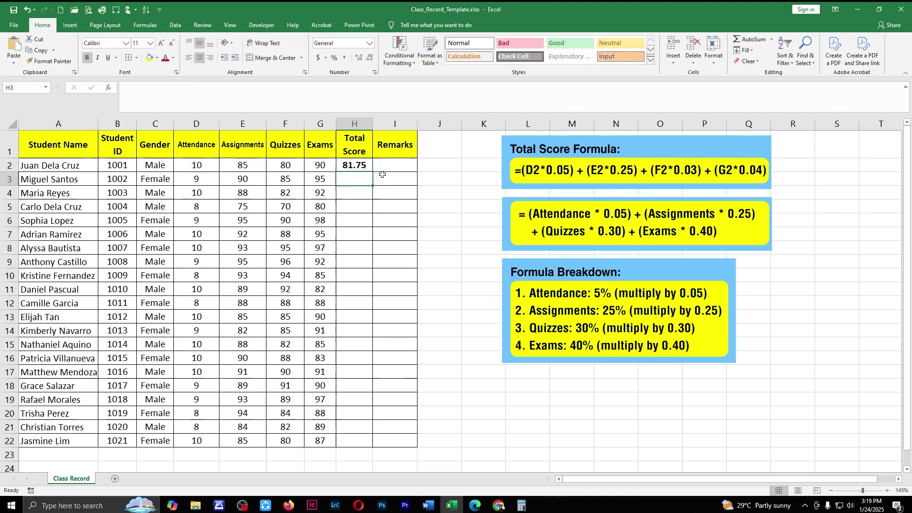
# Step: Copy the H2 total formula down to H22 and show two decimal places
pyautogui.click(356, 167)
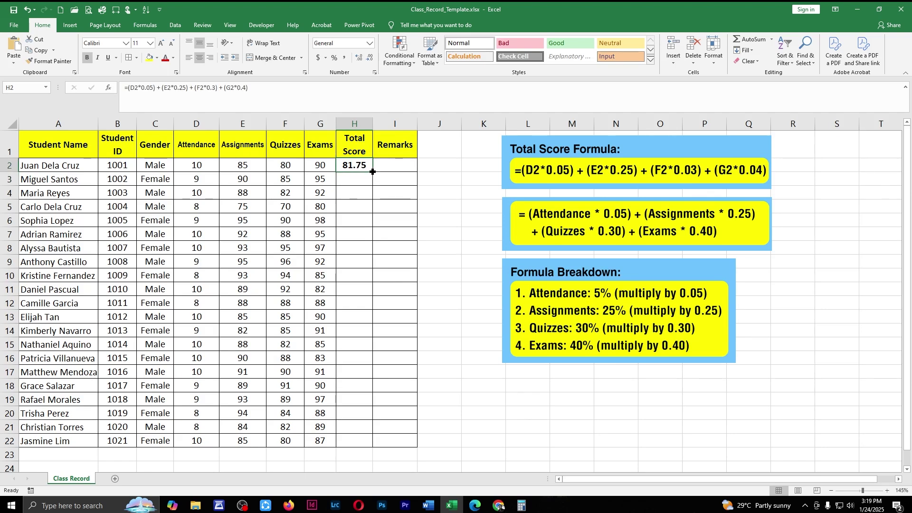
pyautogui.doubleClick(373, 172)
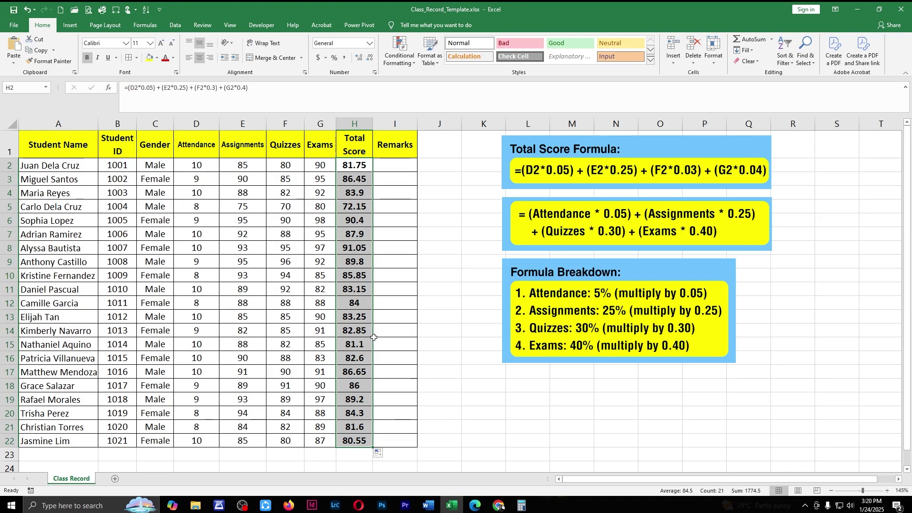
pyautogui.click(371, 59)
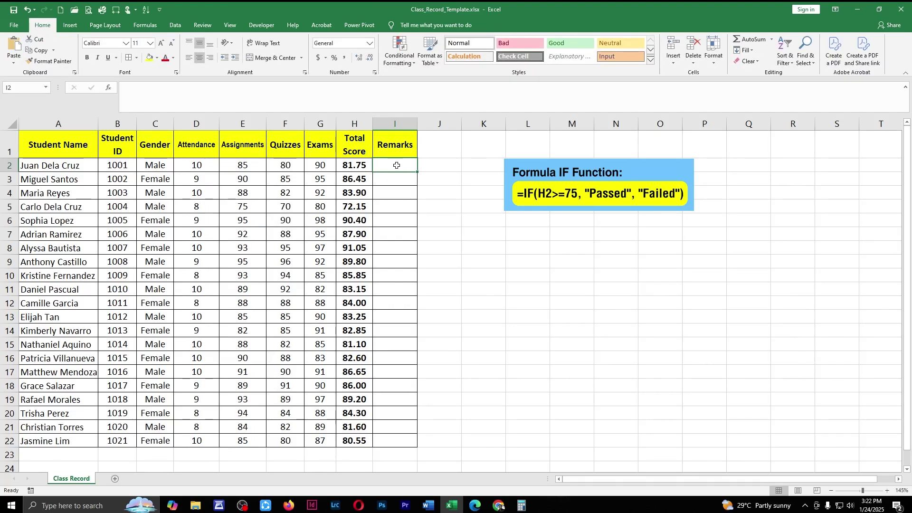
# Step: Enter =IF(H2>=75, "Passed", "Failed") in I2
pyautogui.write('=IF(')
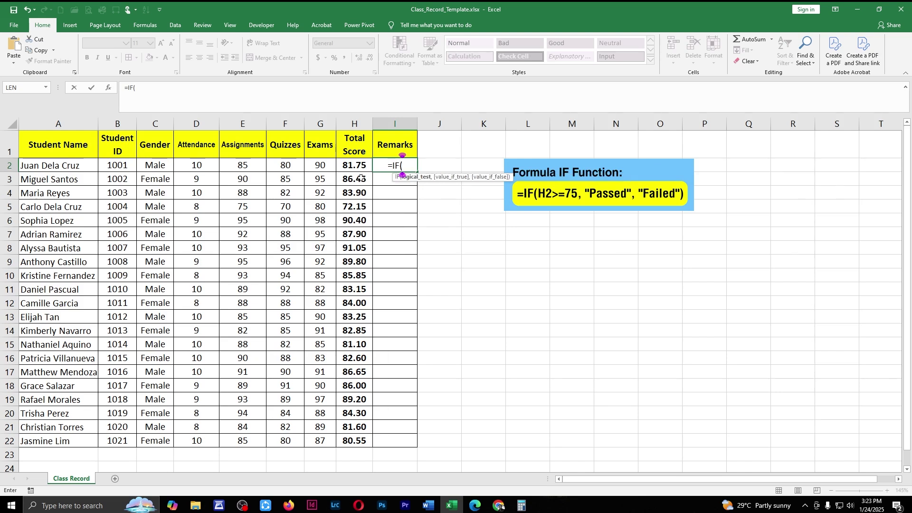
pyautogui.click(357, 165)
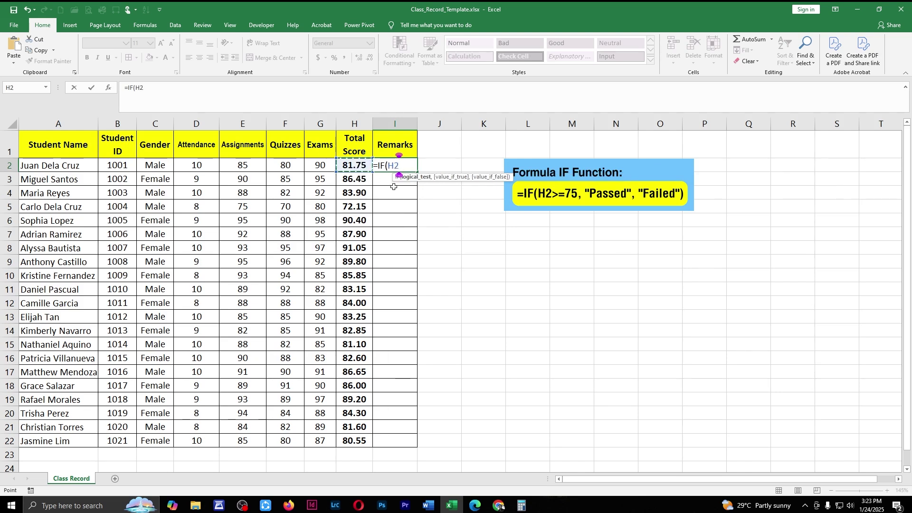
pyautogui.write('>=')
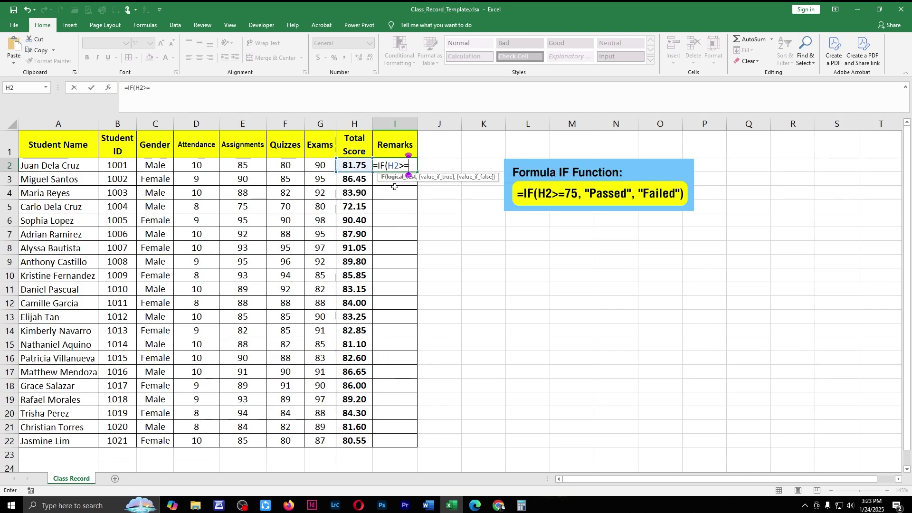
pyautogui.write('75, "Passed')
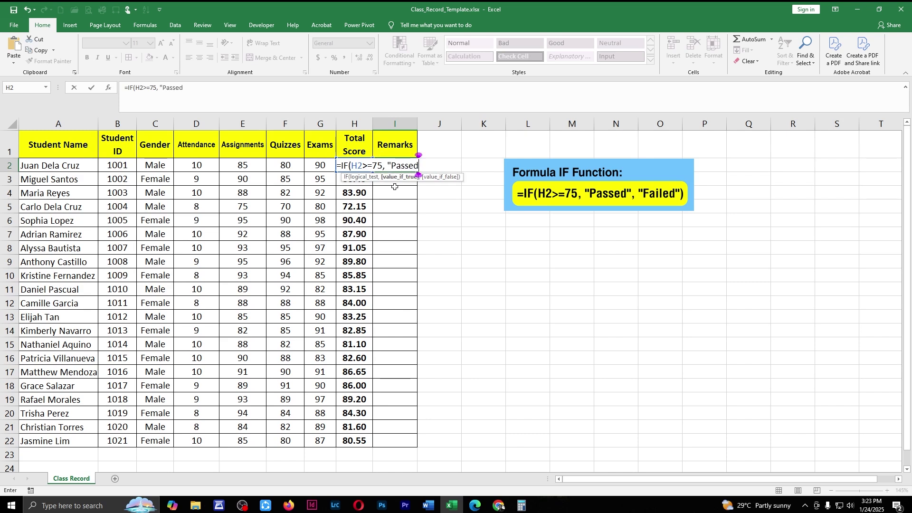
pyautogui.write('", ')
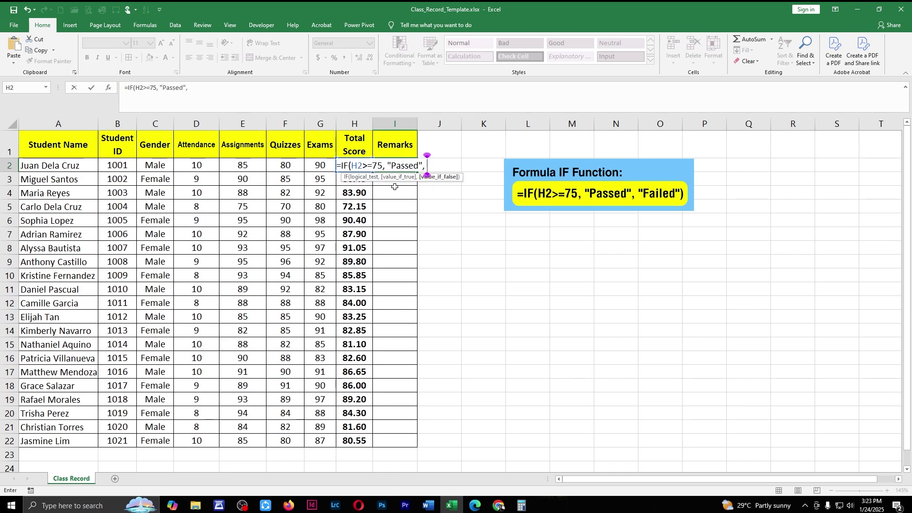
pyautogui.write('"Failed")')
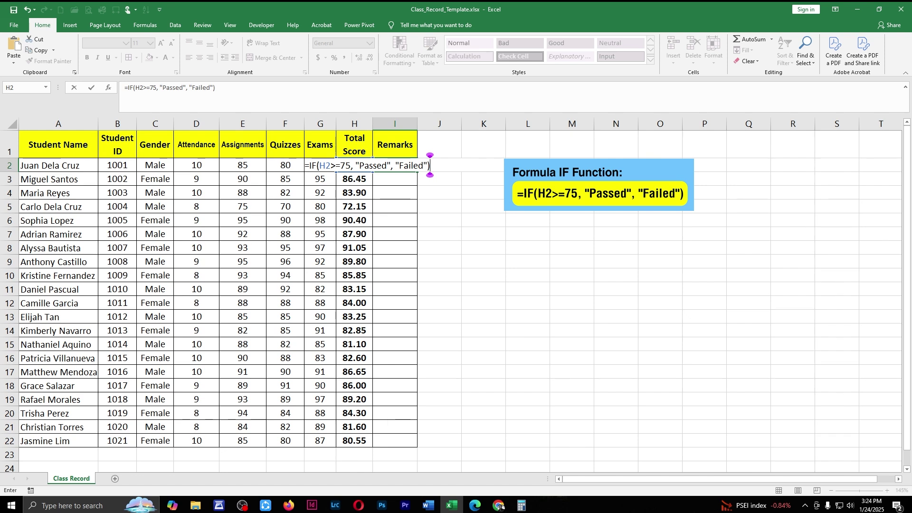
pyautogui.hotkey('ctrl', 'Return')
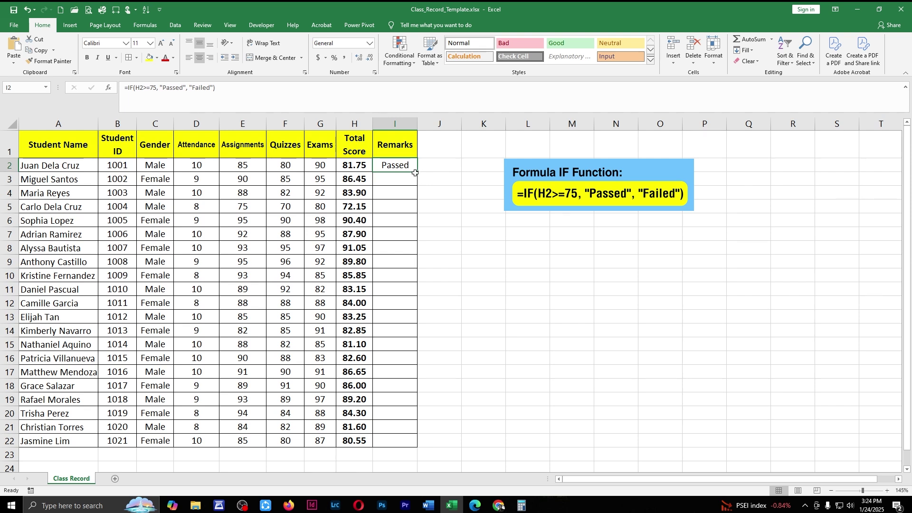
# Step: Copy the remark formula down to I22 and change the G5 exam score to 72
pyautogui.doubleClick(417, 172)
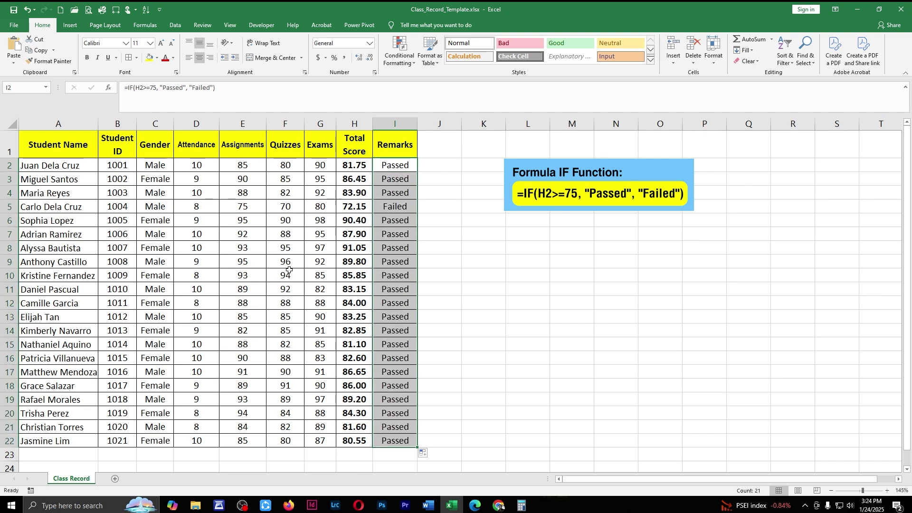
pyautogui.click(320, 207)
pyautogui.write('72')
pyautogui.click(401, 208)
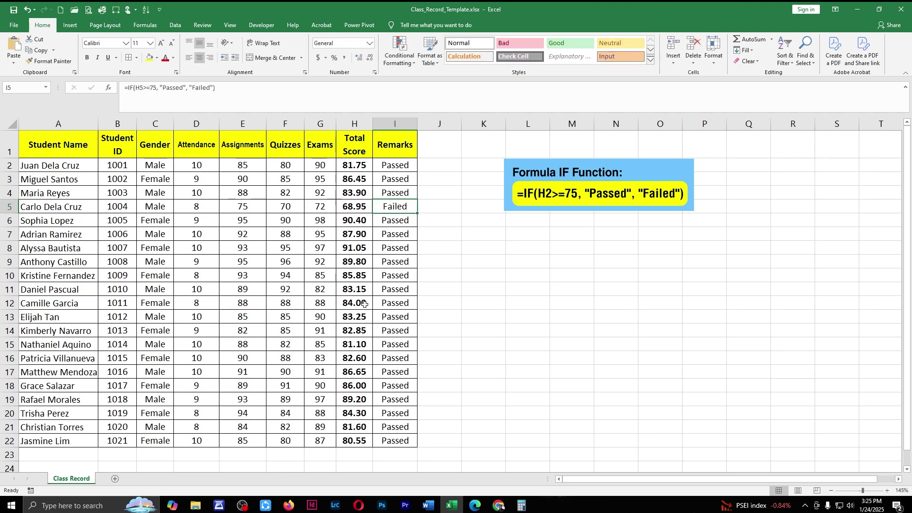
# Step: Change row 14's scores to 75 assignments, 74 quizzes and 75 exams
pyautogui.click(264, 333)
pyautogui.write('75')
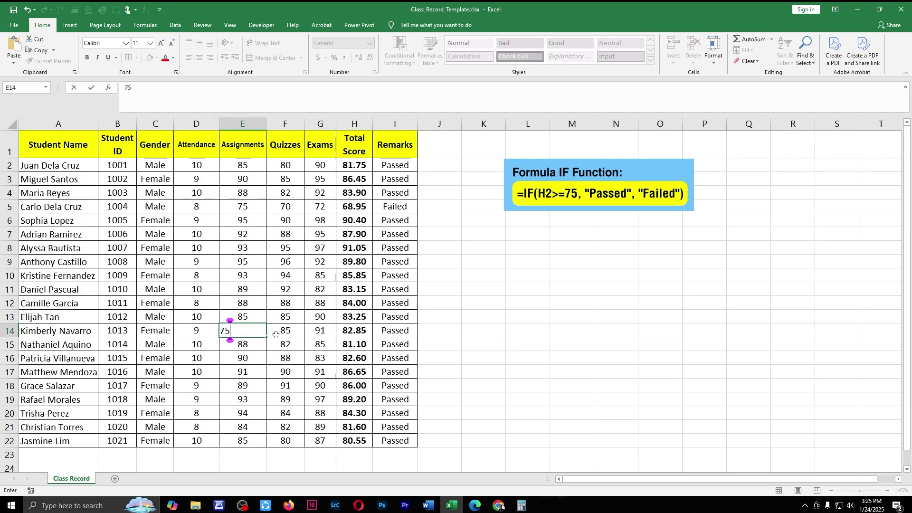
pyautogui.click(276, 334)
pyautogui.write('74')
pyautogui.press('Return')
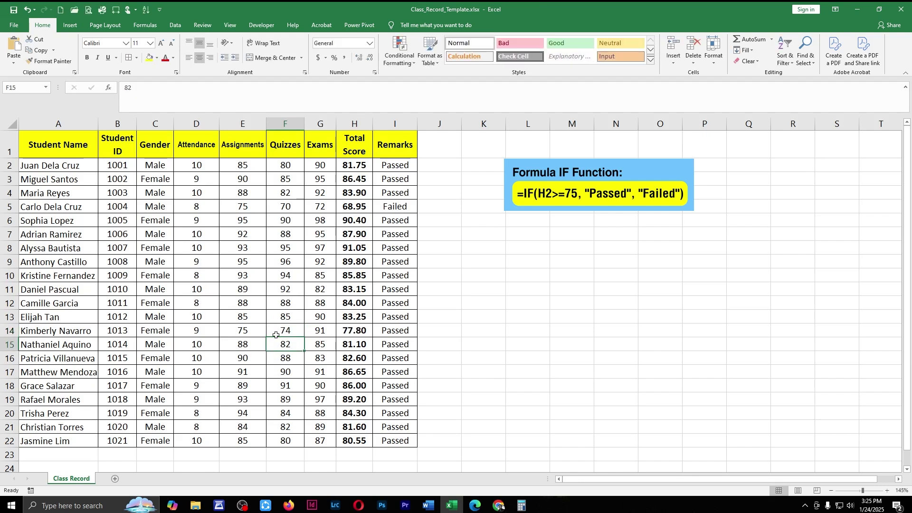
pyautogui.press('Up')
pyautogui.press('Right')
pyautogui.write('75')
pyautogui.click(394, 330)
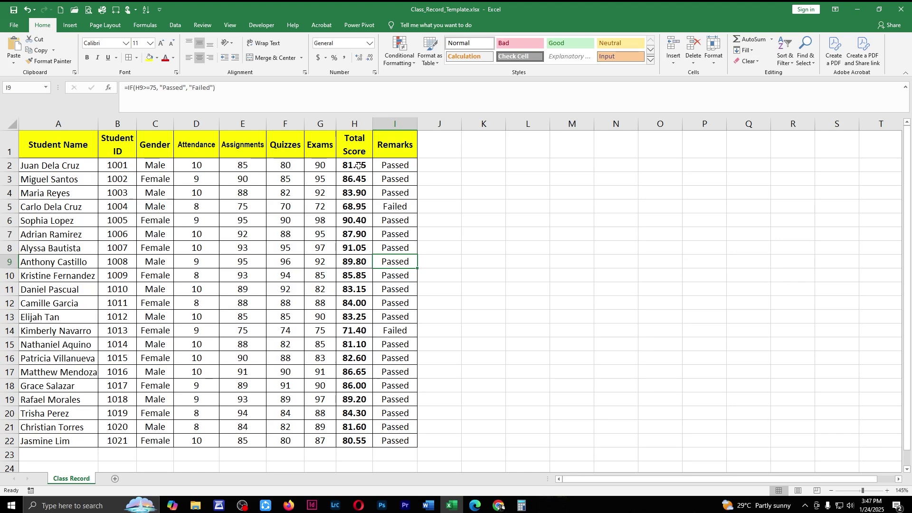
# Step: Select the Total Scores H2:H22 and start a new conditional formatting rule
pyautogui.moveTo(357, 165); pyautogui.dragTo(347, 444)
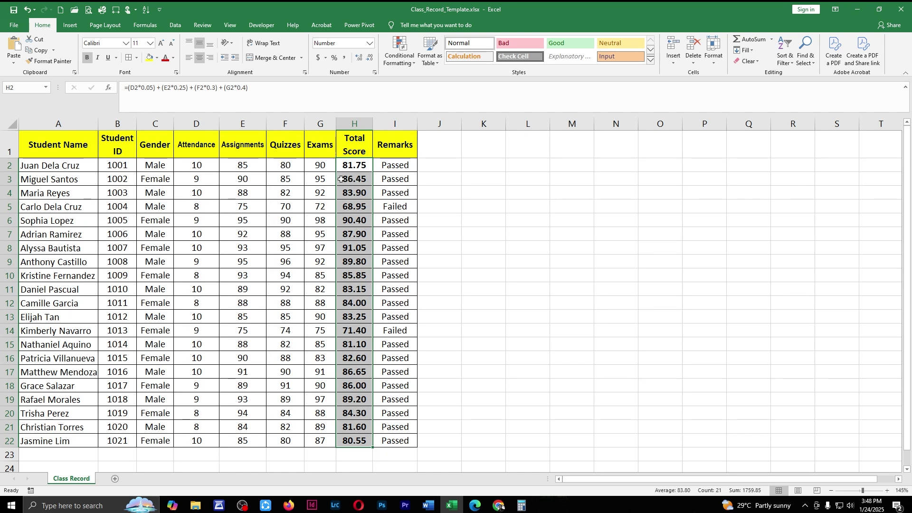
pyautogui.click(352, 168)
pyautogui.hotkey('shift', 'Down')
pyautogui.hotkey('shift', 'Down')
pyautogui.hotkey('shift', 'Down')
pyautogui.click(400, 62)
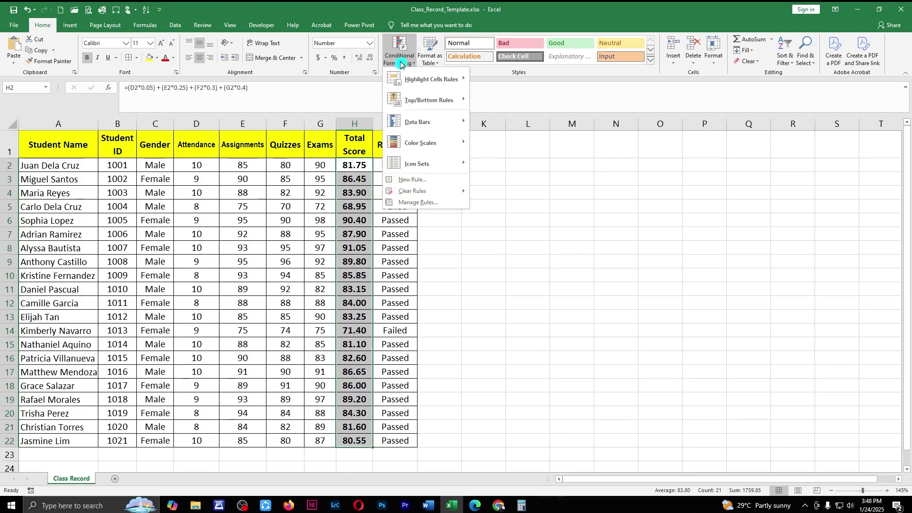
pyautogui.click(412, 179)
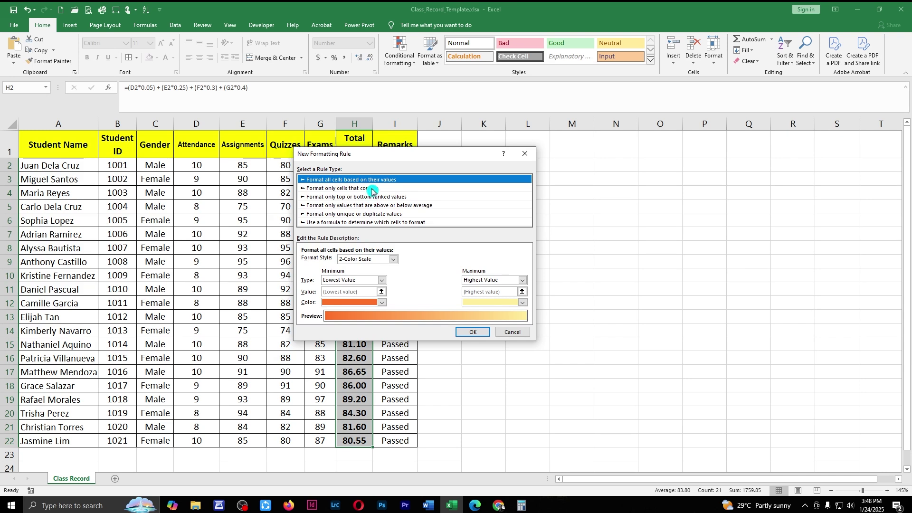
# Step: Set the rule to format cells whose value is less than 75
pyautogui.click(373, 188)
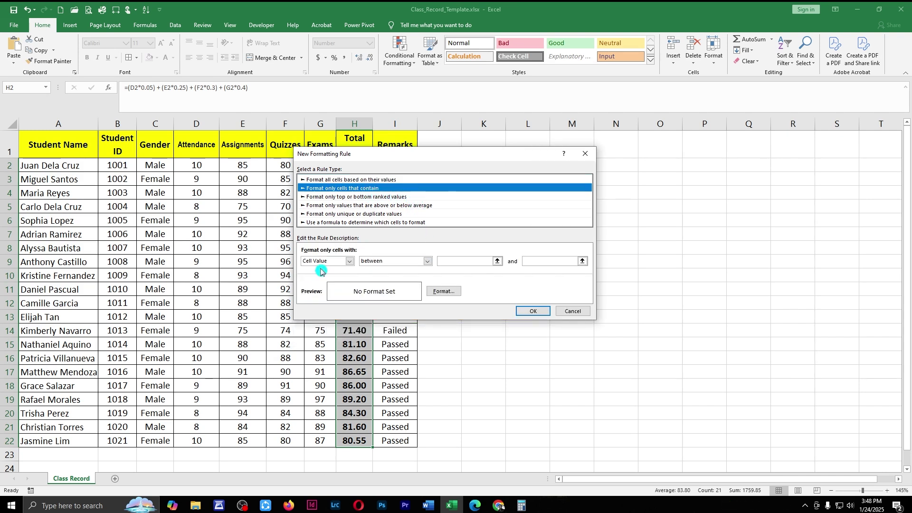
pyautogui.click(427, 262)
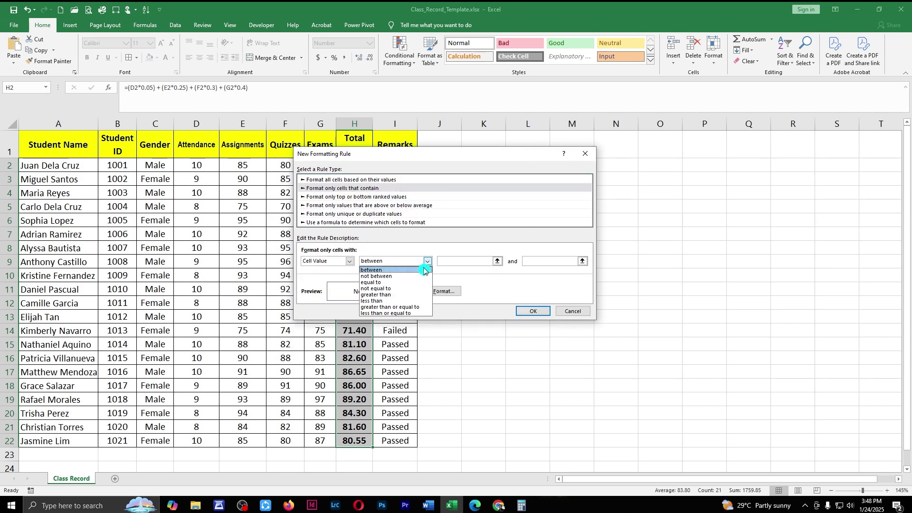
pyautogui.click(416, 301)
pyautogui.click(483, 264)
pyautogui.write('75')
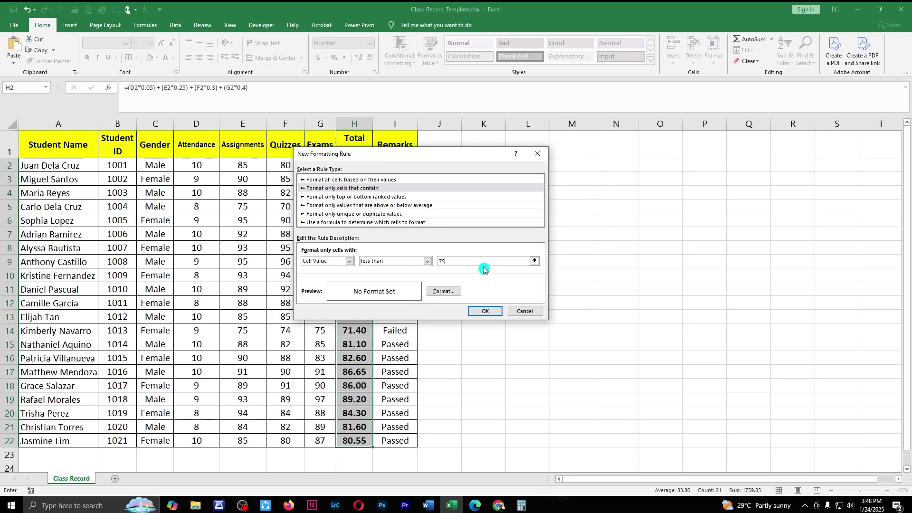
# Step: Give matching cells a light red fill and apply the rule
pyautogui.click(445, 292)
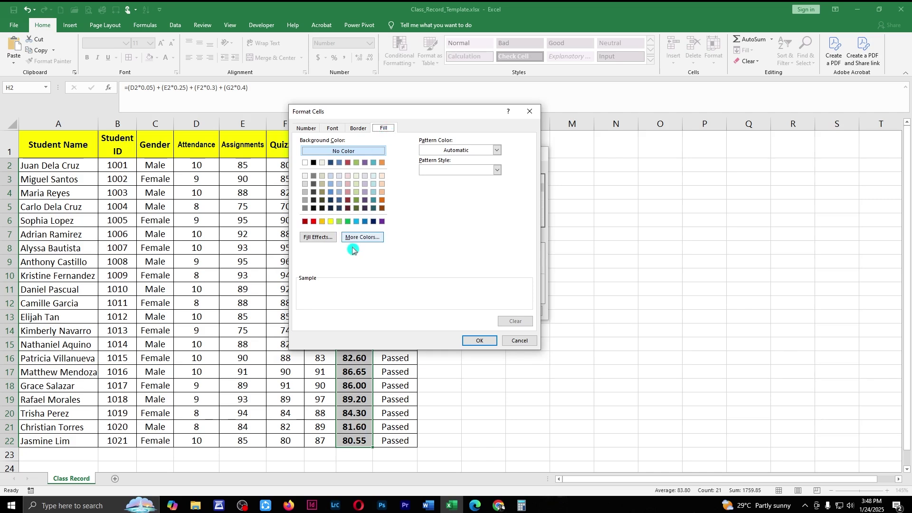
pyautogui.click(314, 222)
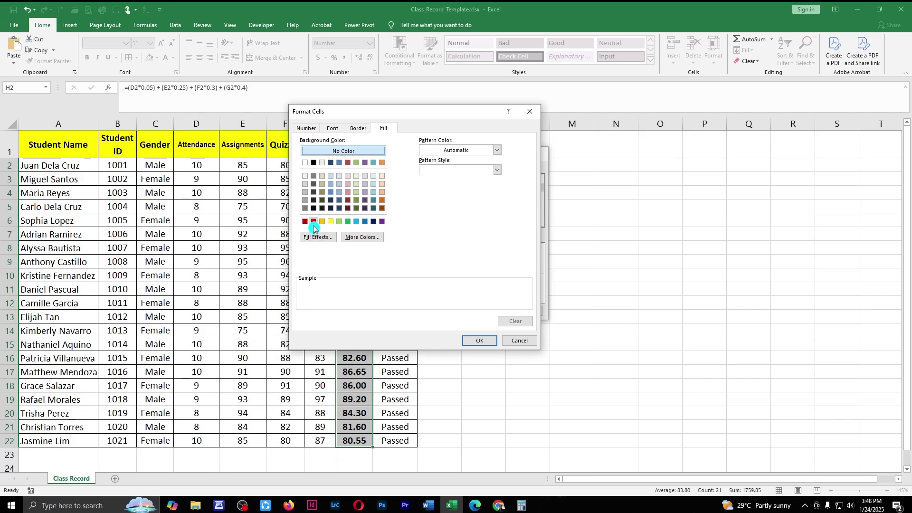
pyautogui.hotkey('alt', 'm')
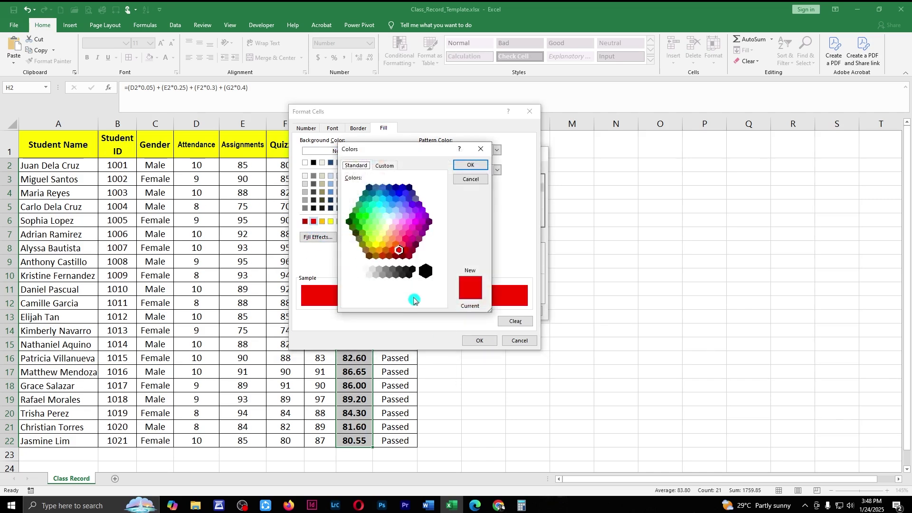
pyautogui.click(403, 244)
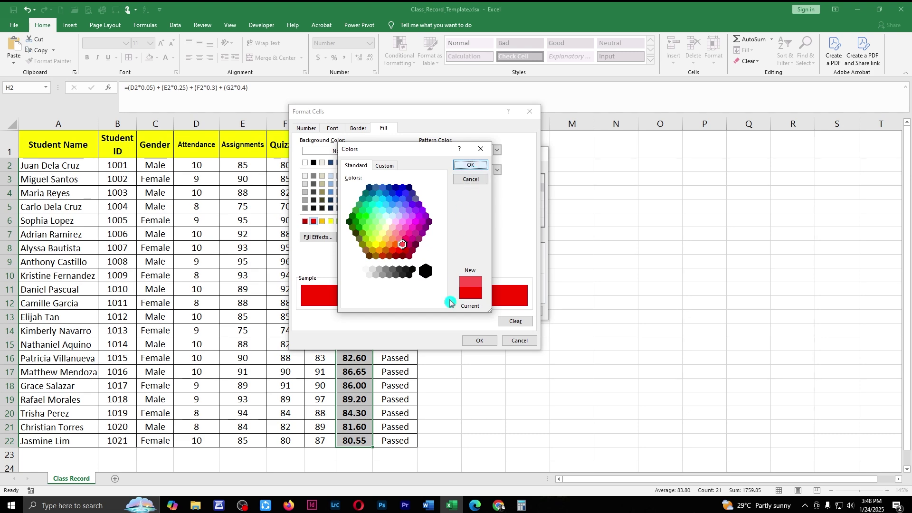
pyautogui.press('Return')
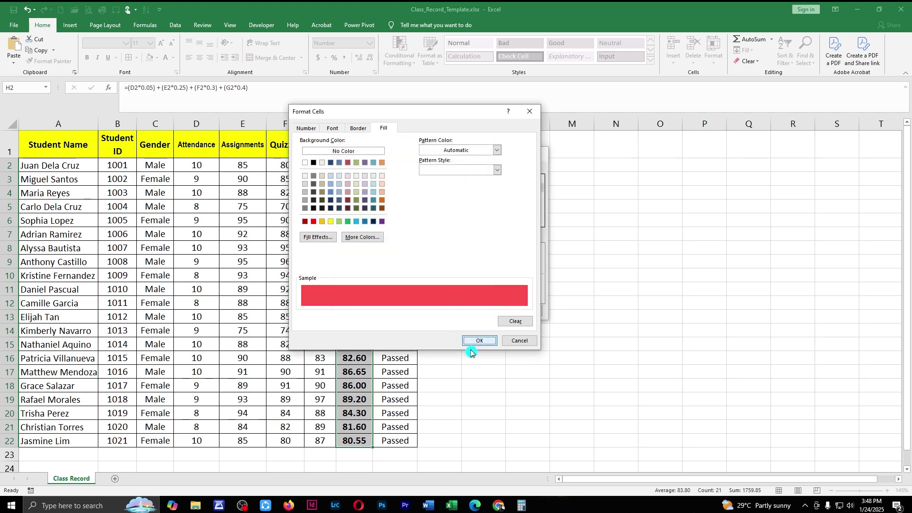
pyautogui.click(477, 341)
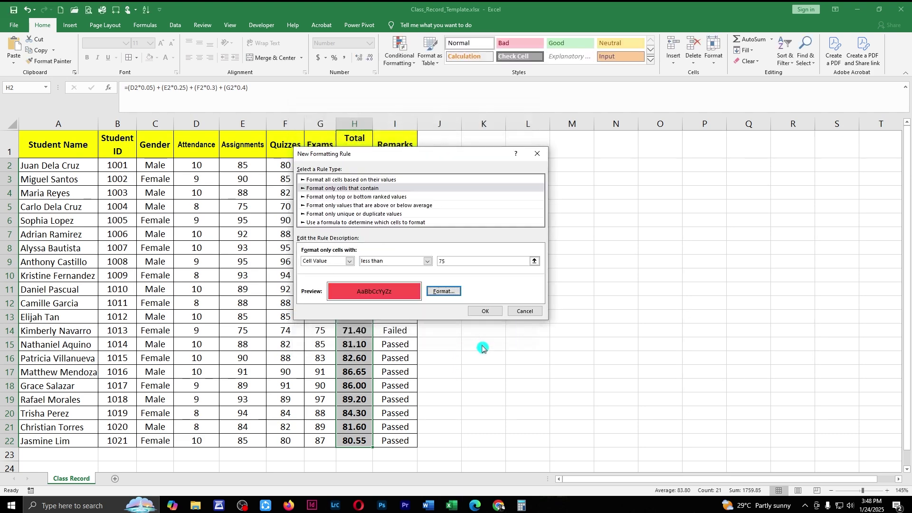
pyautogui.click(492, 313)
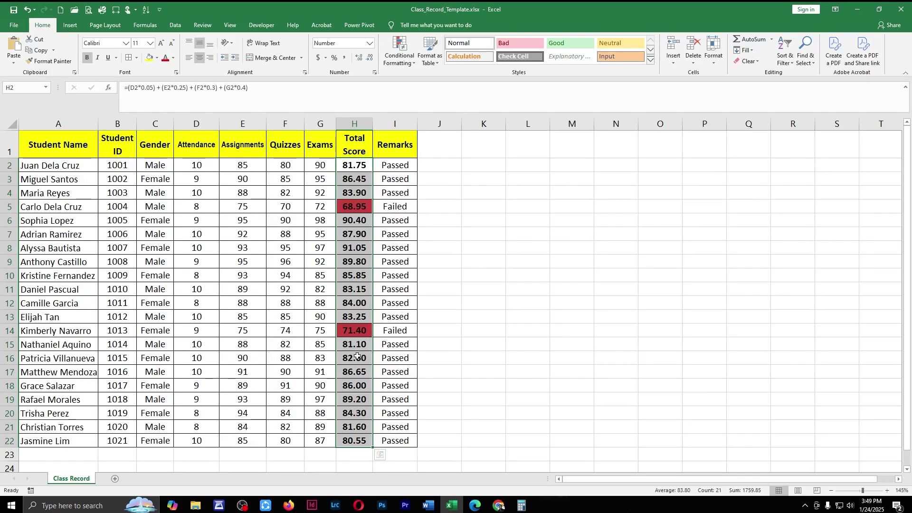
# Step: Add a second rule filling cells greater than or equal to 75 in light green
pyautogui.click(399, 63)
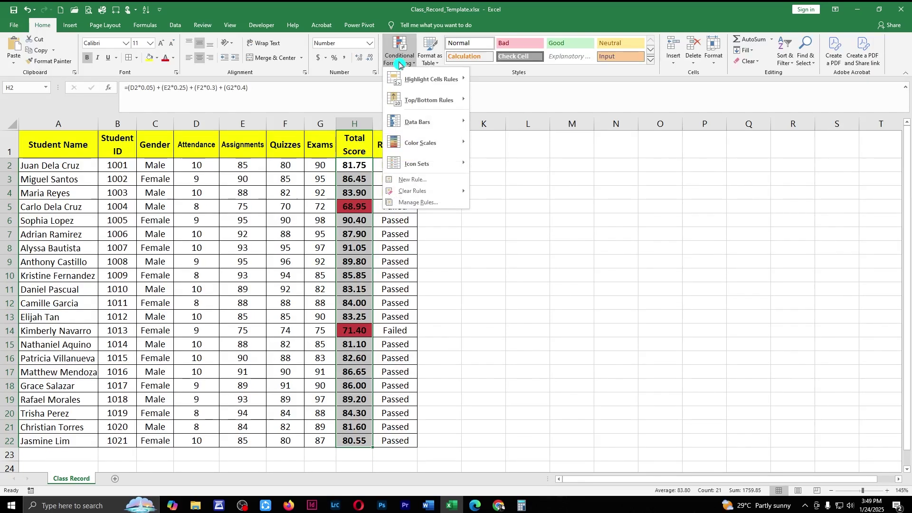
pyautogui.click(412, 180)
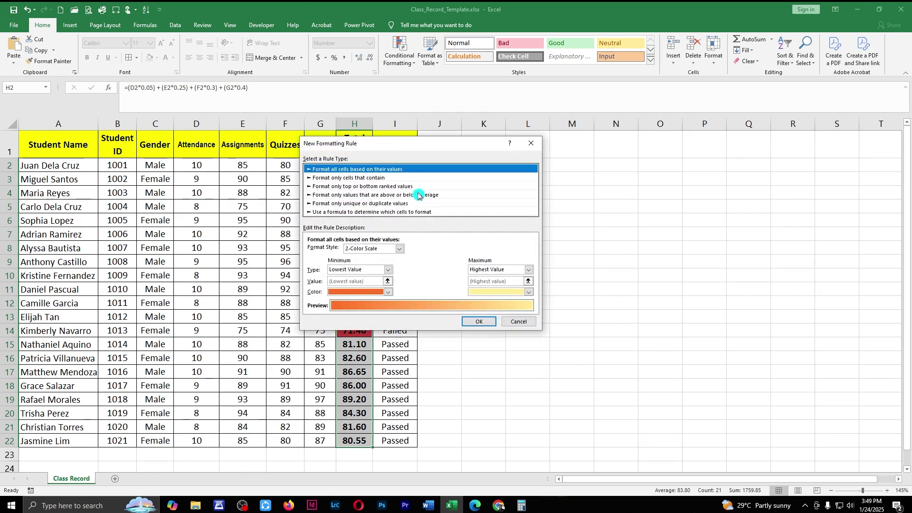
pyautogui.click(378, 177)
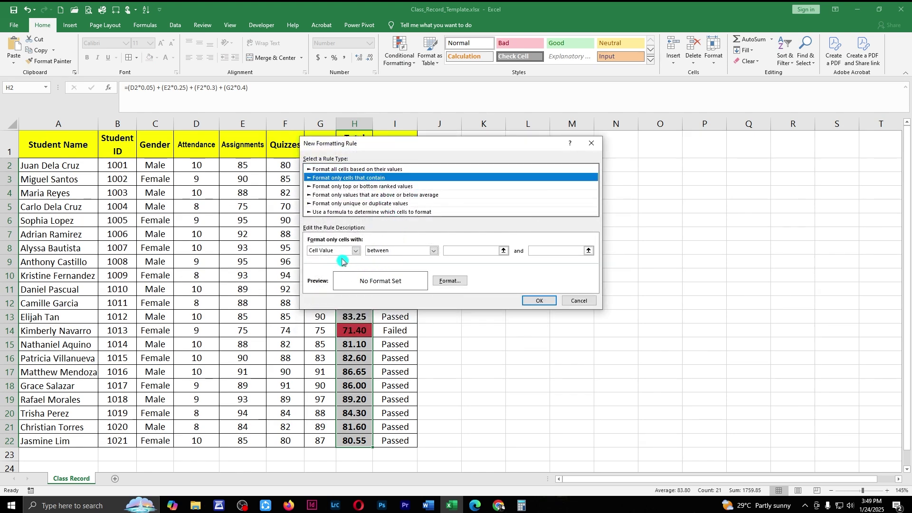
pyautogui.click(412, 255)
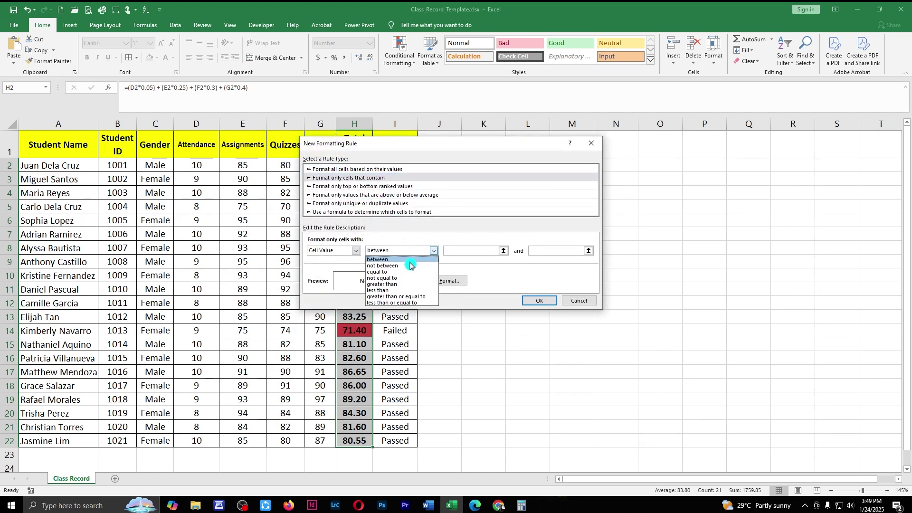
pyautogui.click(434, 297)
pyautogui.write('75')
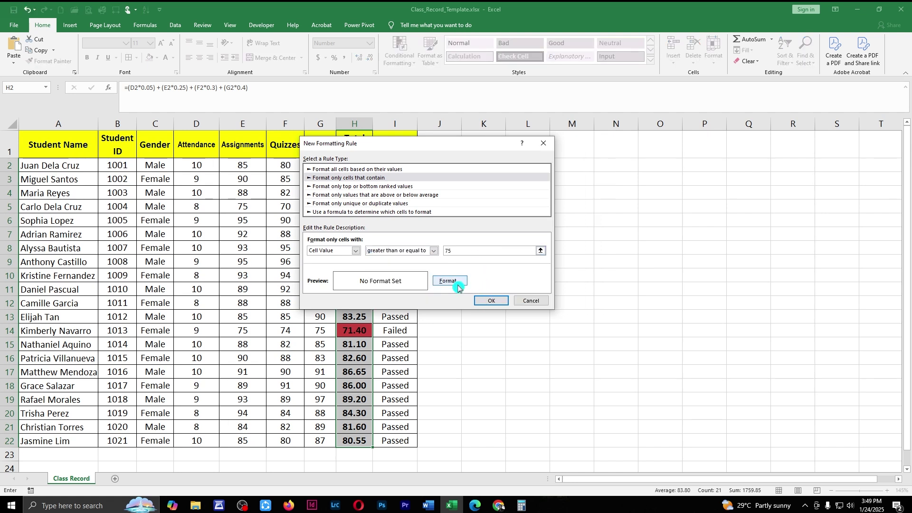
pyautogui.click(450, 281)
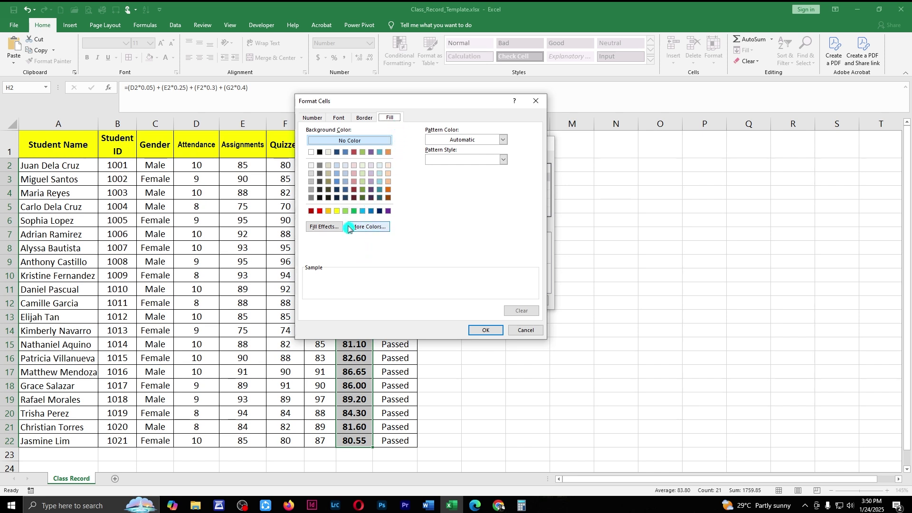
pyautogui.click(346, 212)
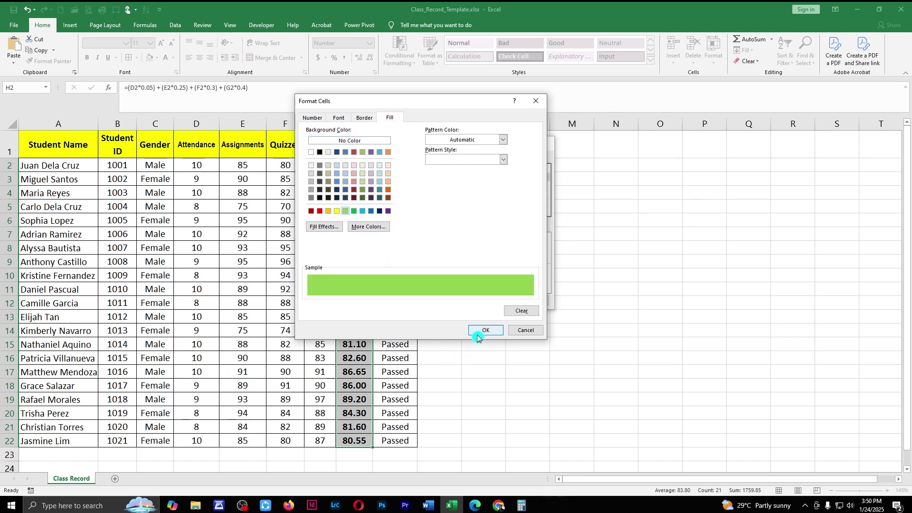
pyautogui.press('Return')
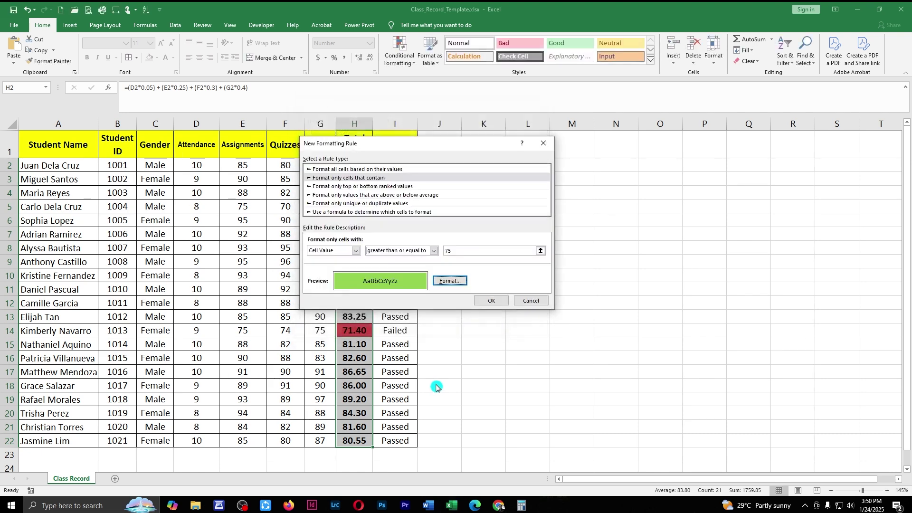
pyautogui.click(492, 300)
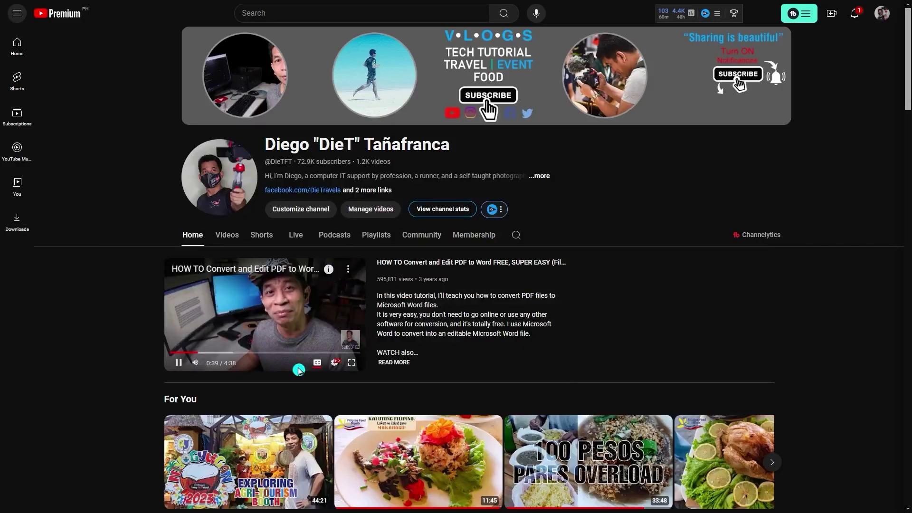
# Step: Scroll the channel page down to the Computer Tutorials | HOW TO playlist
pyautogui.scroll(-5, 192, 375)
pyautogui.scroll(-3, 332, 366)
pyautogui.scroll(-2, 475, 358)
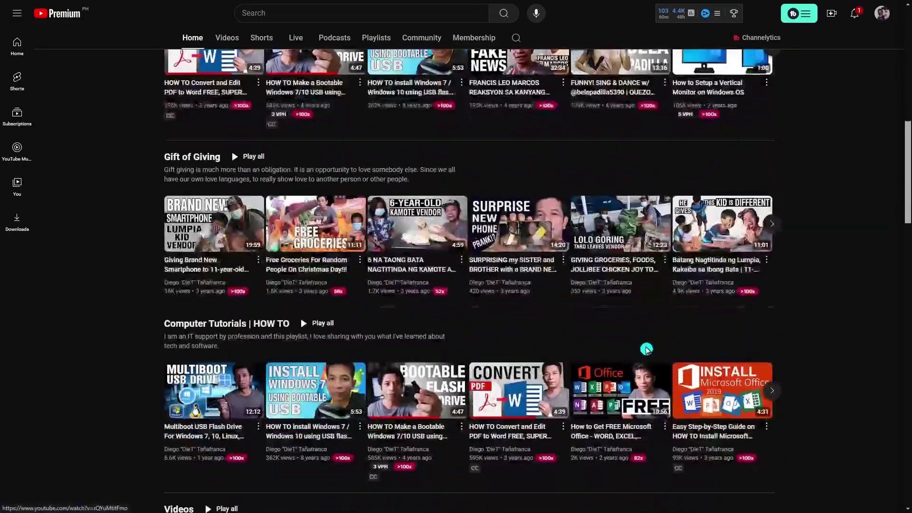